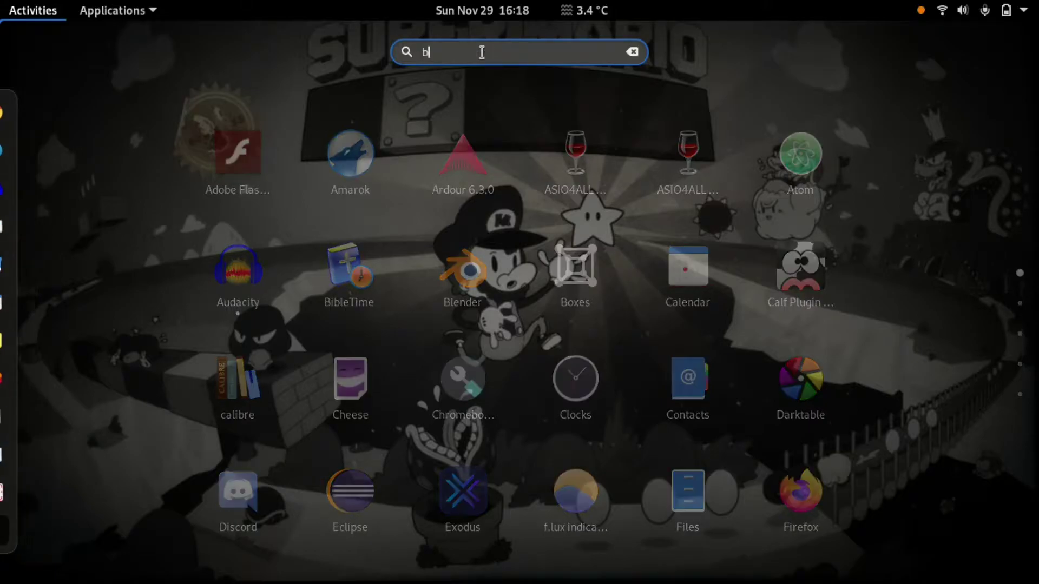
Search the Activities overview for 'boxes'.
text(oxes)
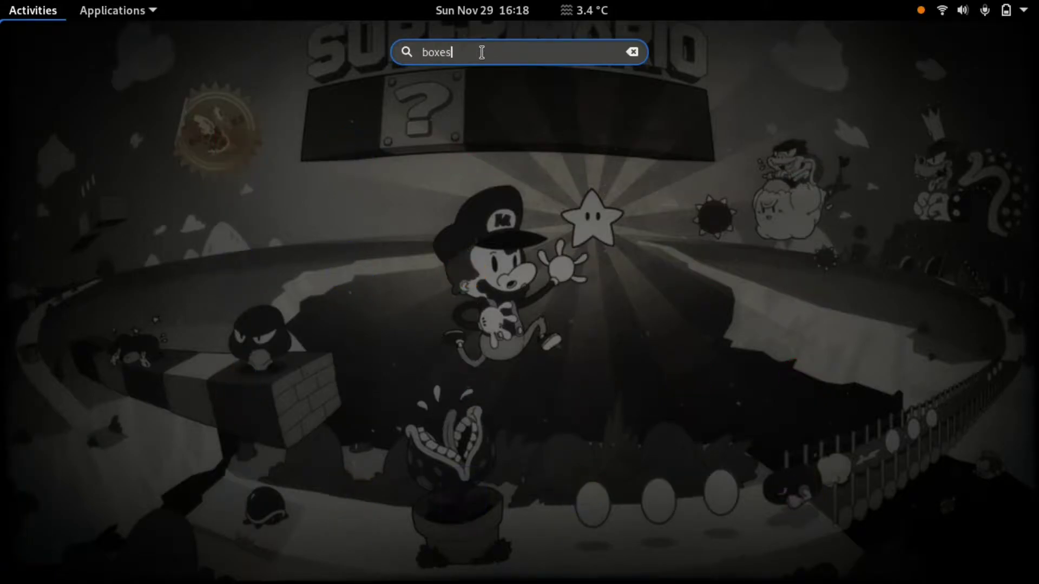
Launch Boxes, start a new virtual machine, and check the Windows XP ISO through a file search.
click(519, 134)
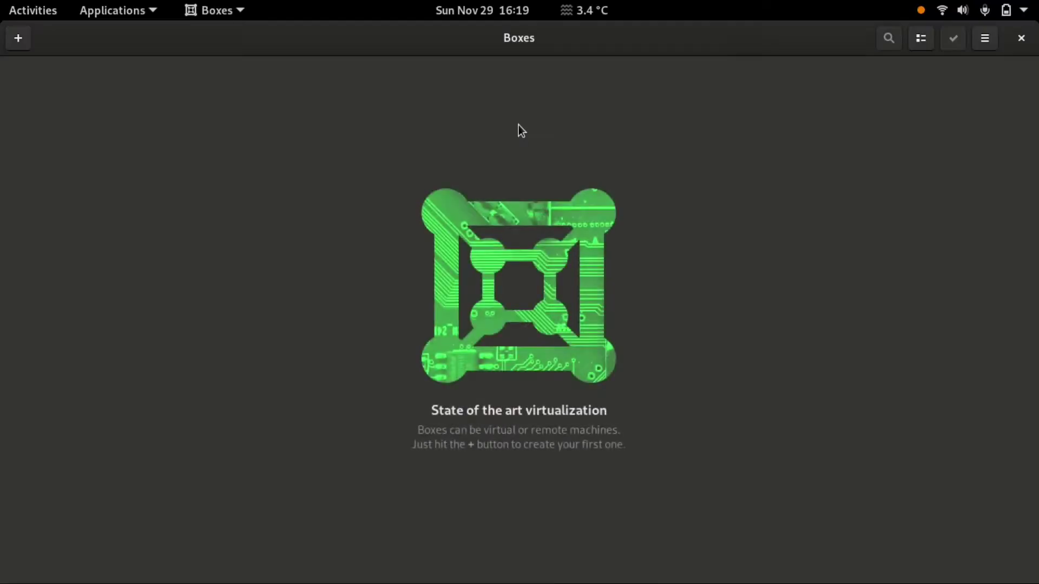
click(19, 39)
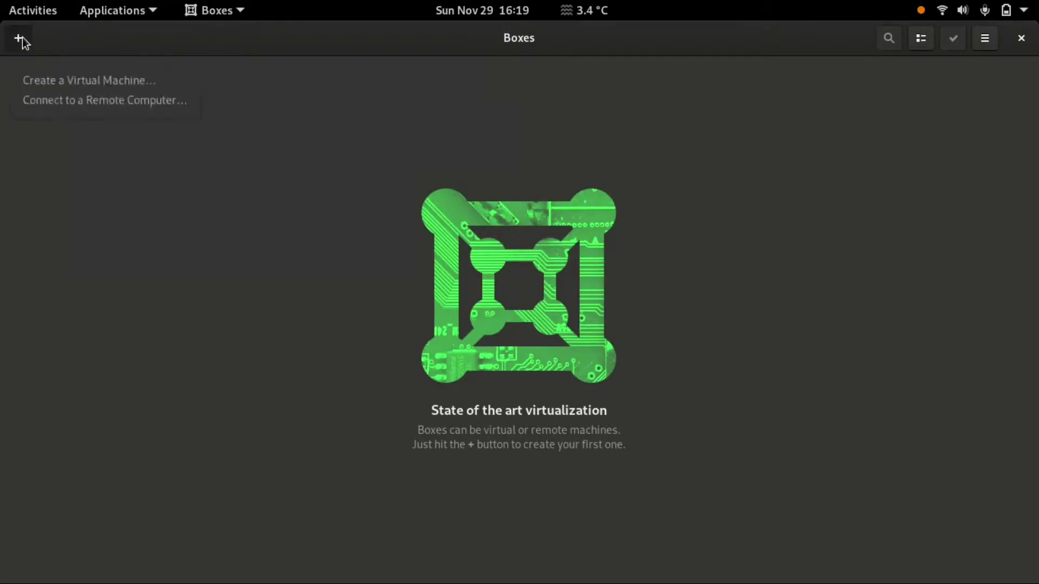
click(73, 91)
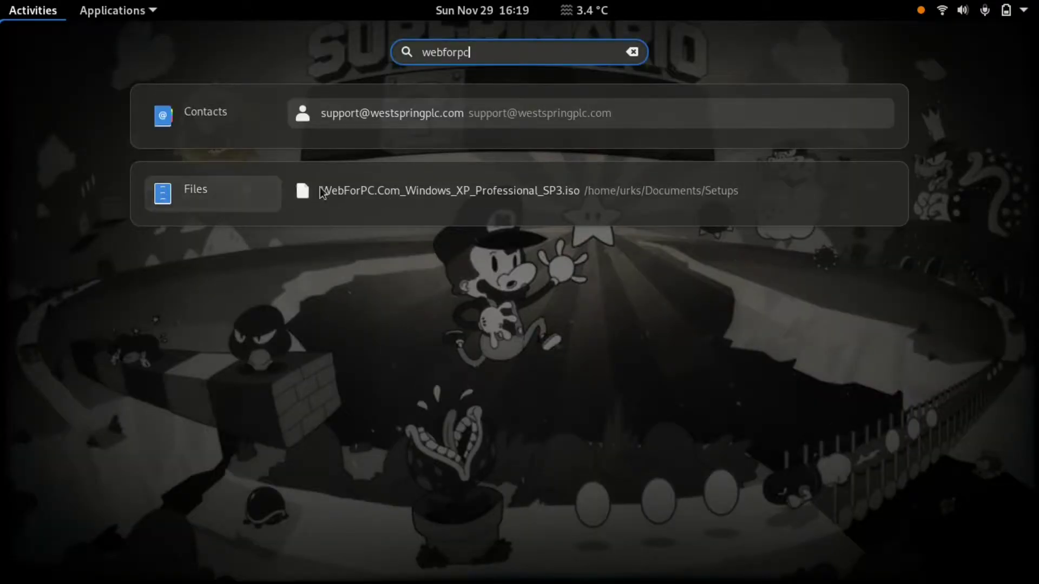
click(251, 193)
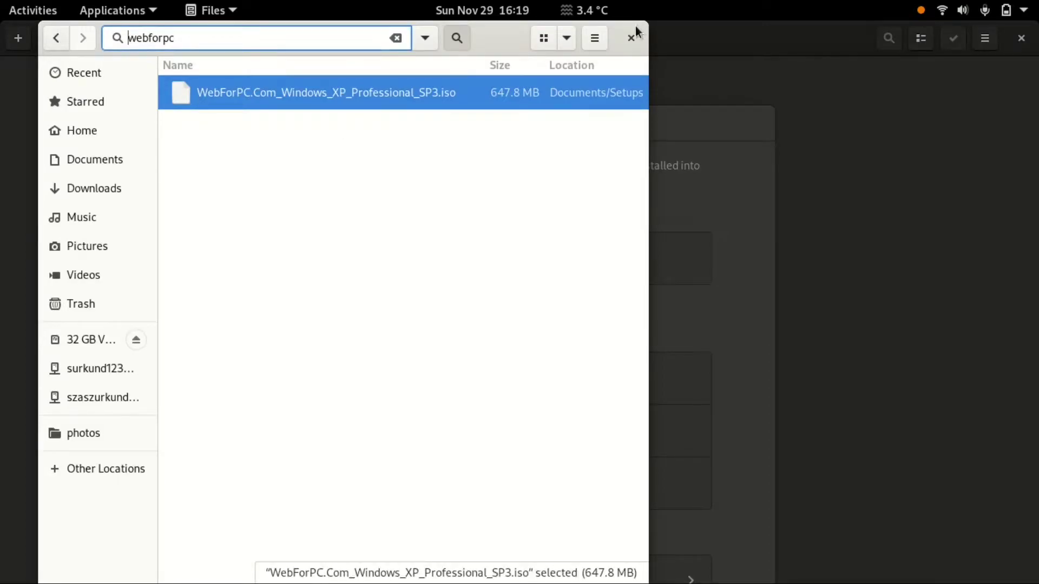
click(631, 38)
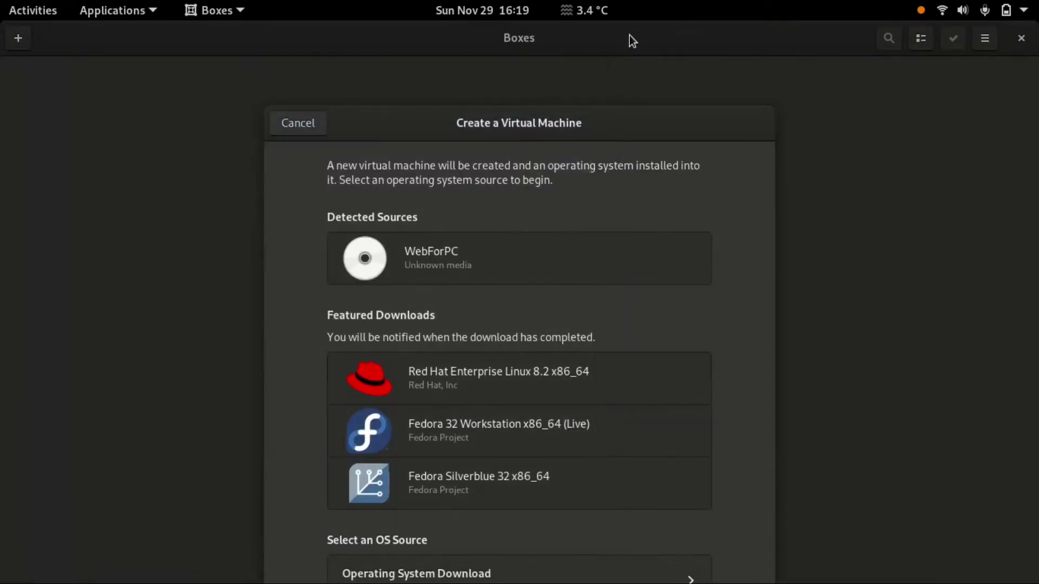
Choose the WebForPC disc image as the source, keeping the Unknown OS template.
click(506, 250)
click(466, 319)
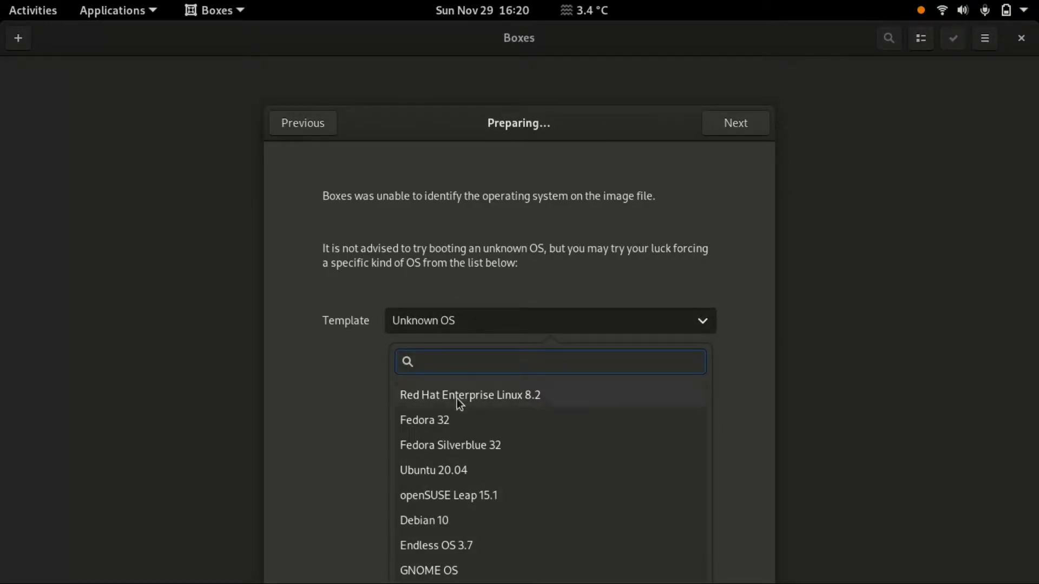
click(321, 346)
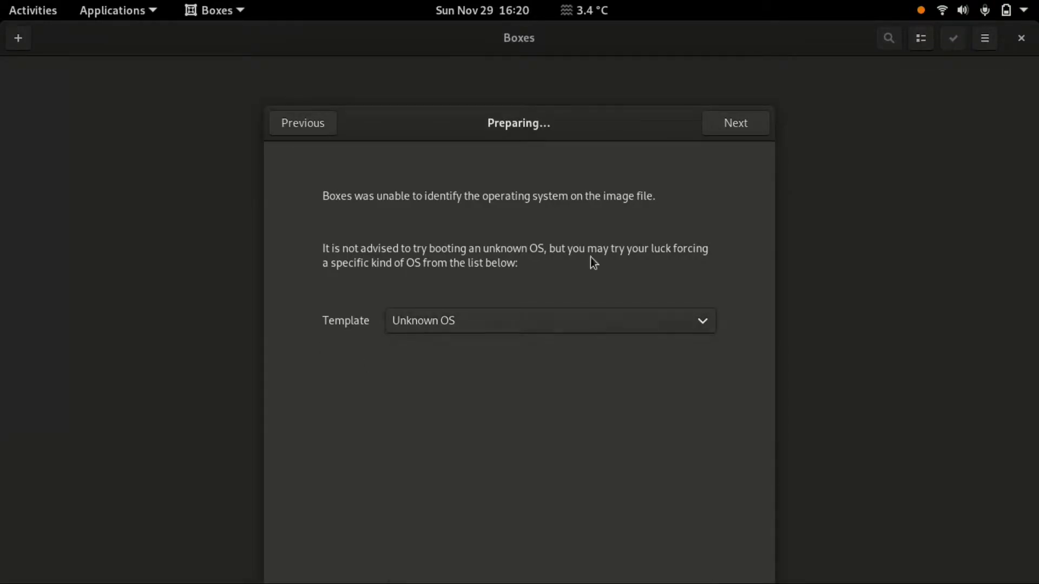
click(727, 122)
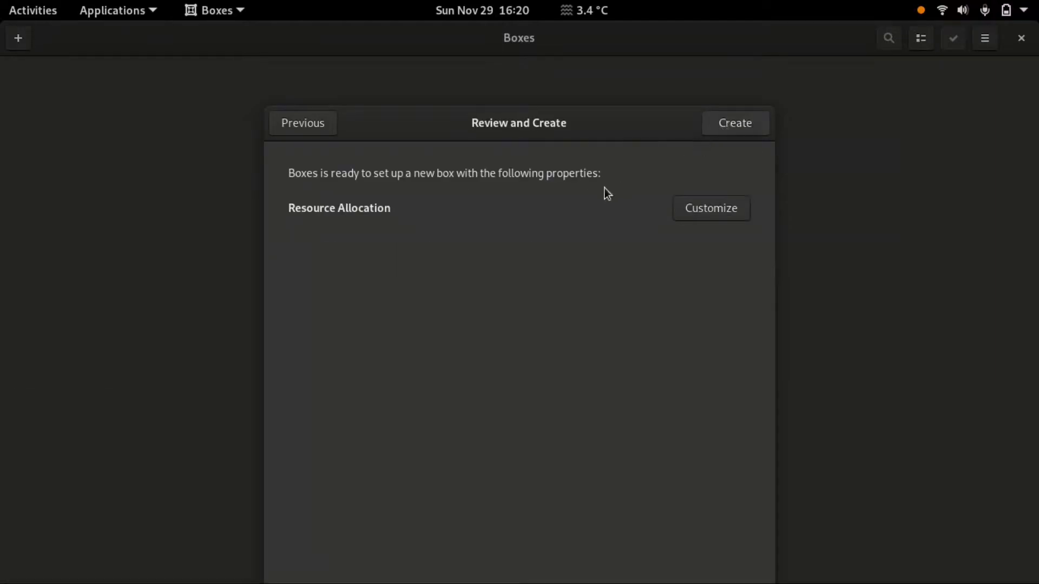
Customize the new box to 4.0 GiB memory and a 100.9 GB maximum disk.
click(713, 207)
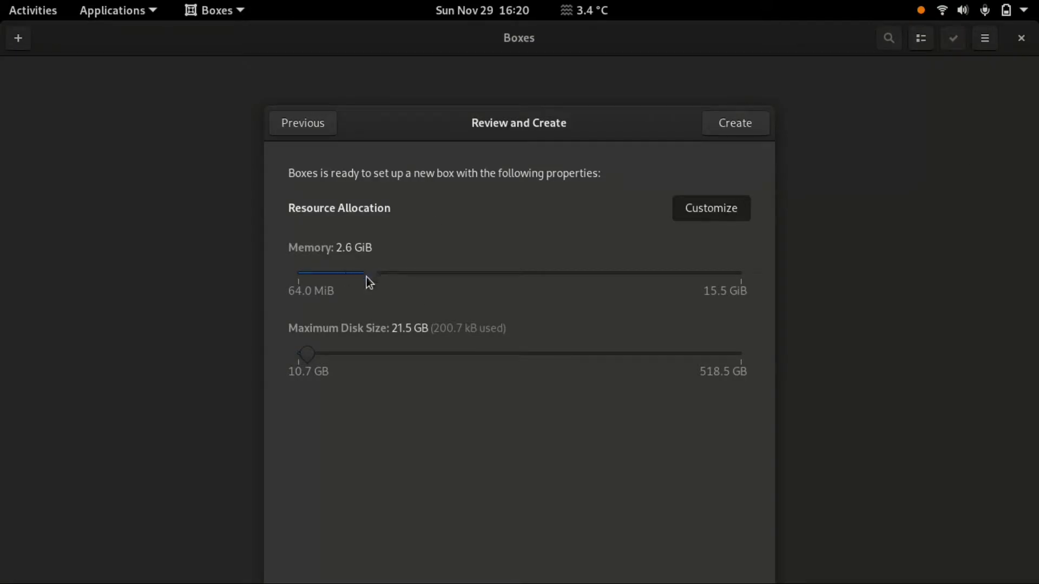
drag(366, 277, 406, 279)
drag(301, 358, 370, 362)
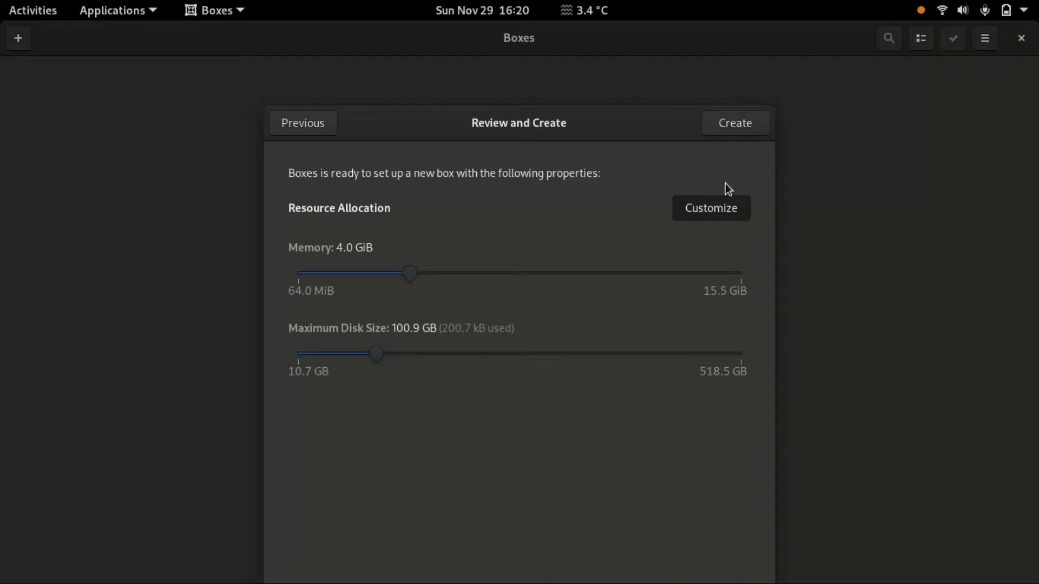
Create the WebForPC box and format its partition as NTFS so XP installation begins.
click(752, 122)
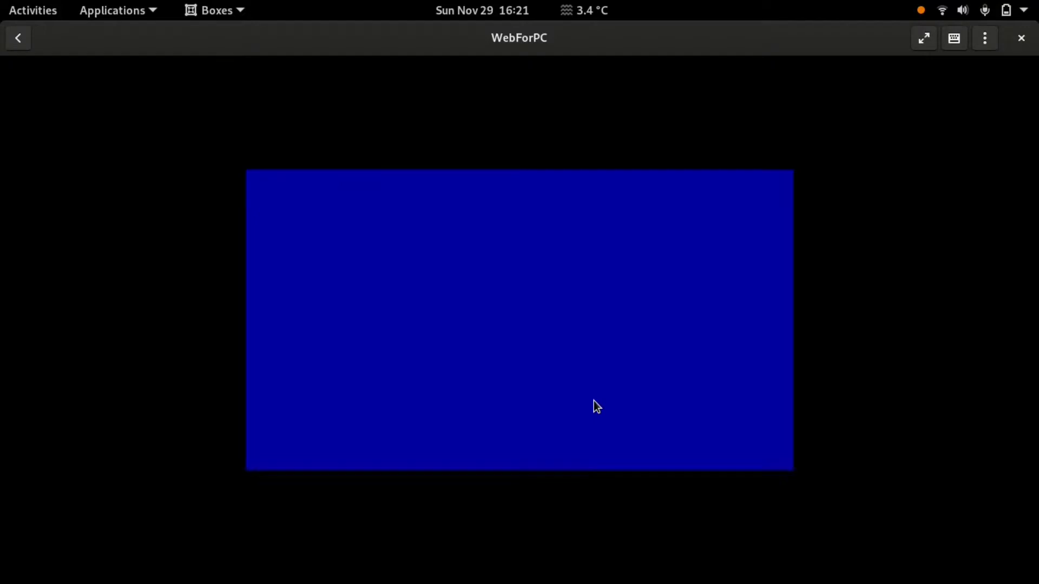
key(Return)
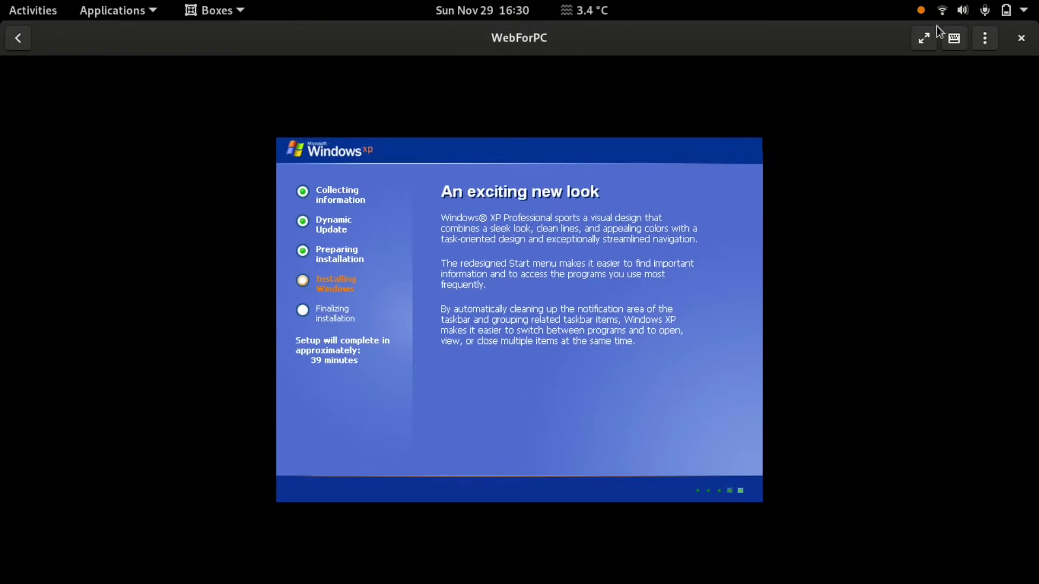
Go fullscreen, accept the regional settings, and enter 'Syndows' as the owner name.
key(F11)
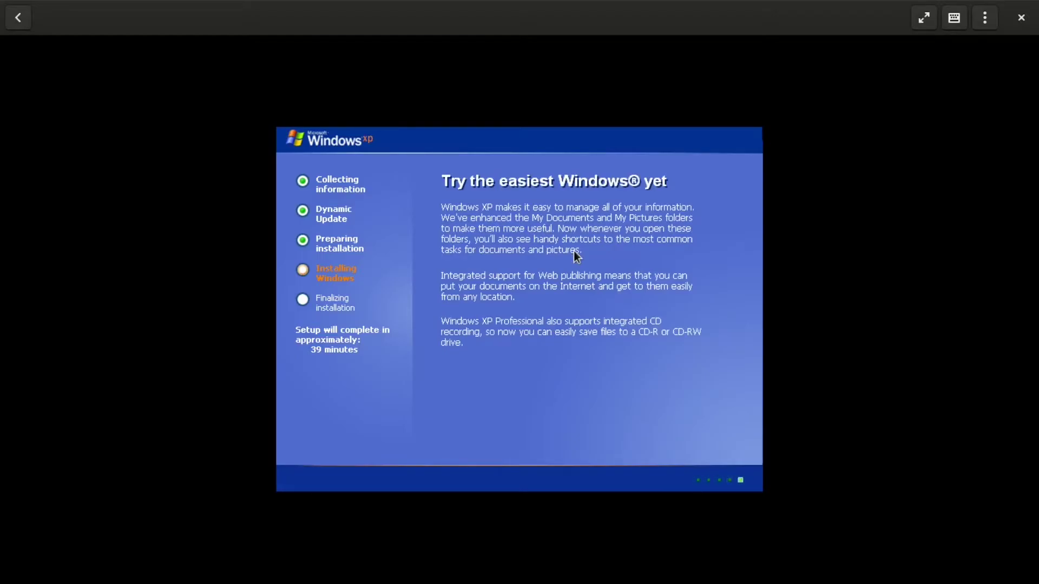
click(577, 256)
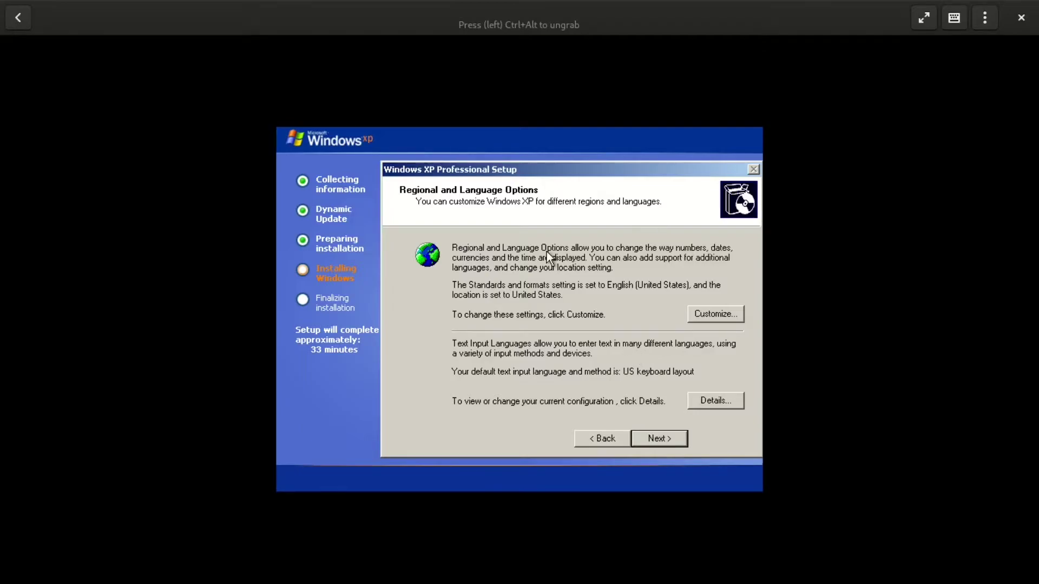
key(Return)
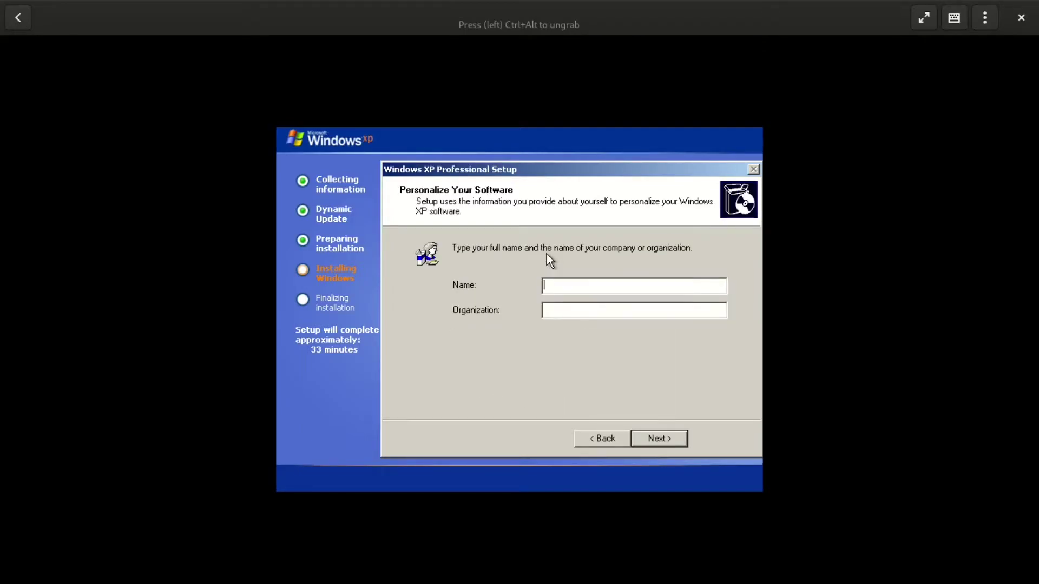
text(Syndows)
key(Return)
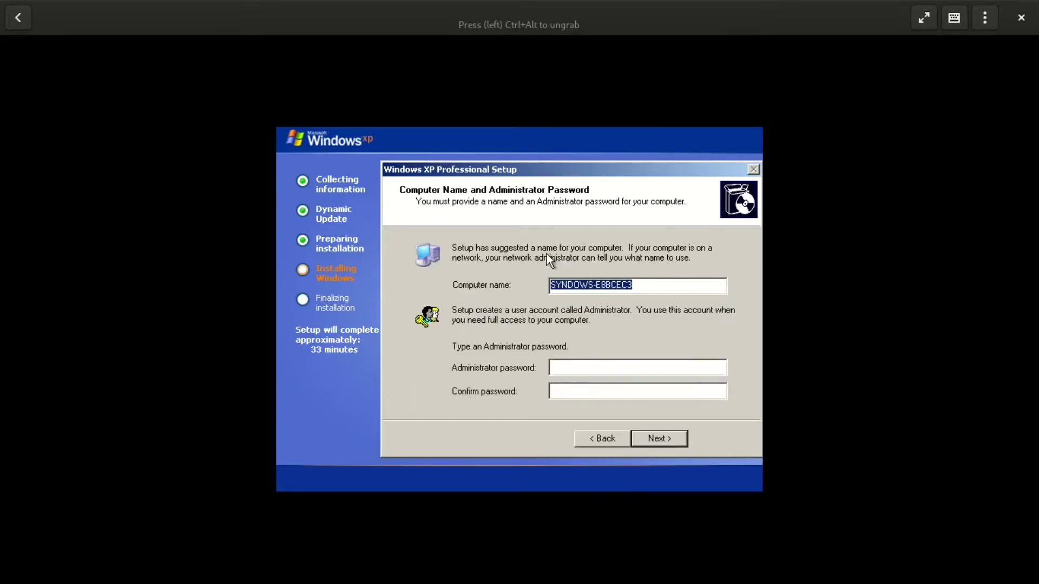
Set computer name SYNDO and the administrator password, then accept the date and time.
text(SYN)
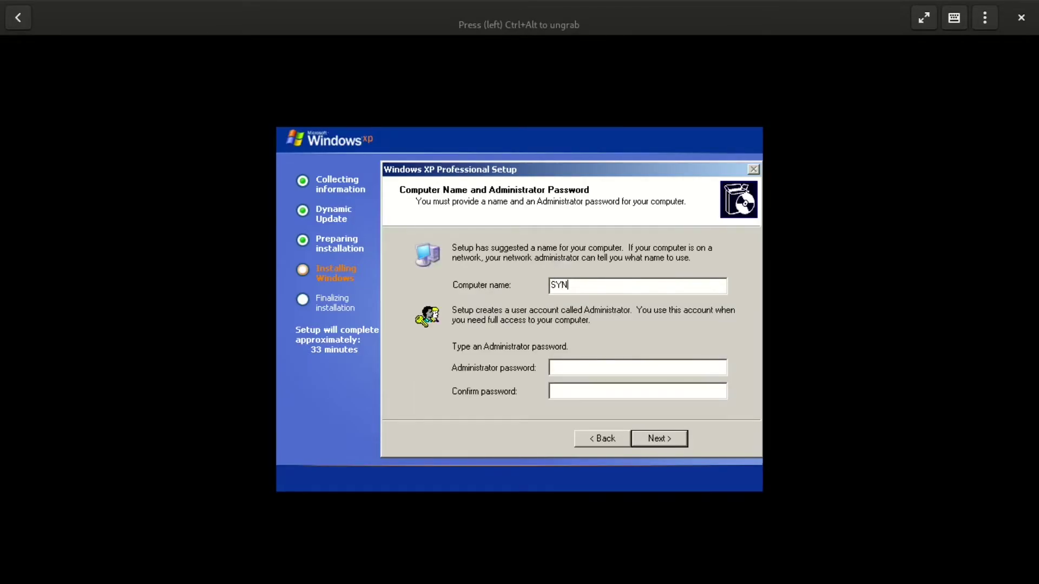
text(DOWSPC)
key(Tab)
text(****)
key(Return)
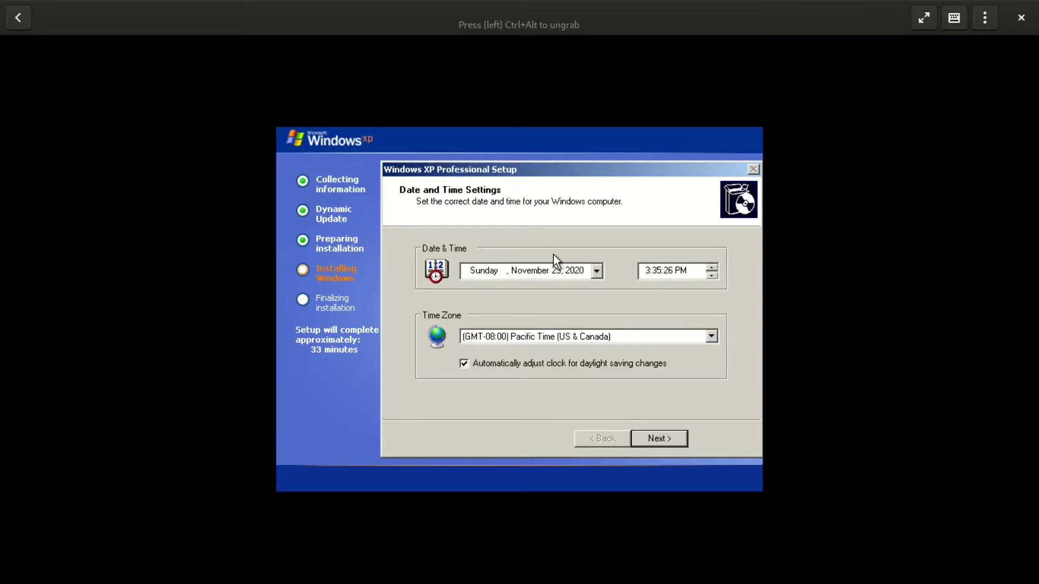
key(Tab)
key(Tab)
key(Tab)
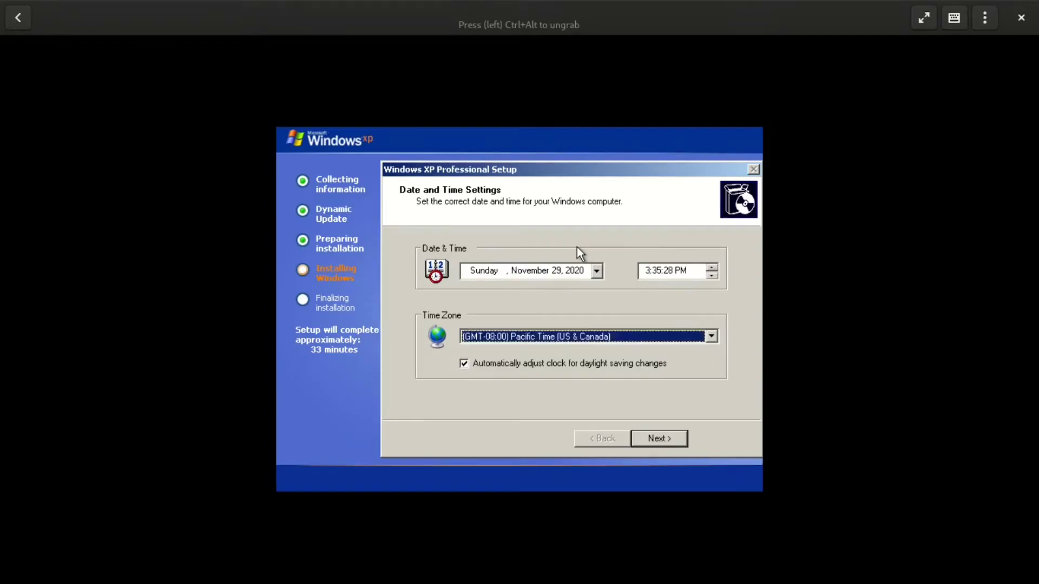
key(Return)
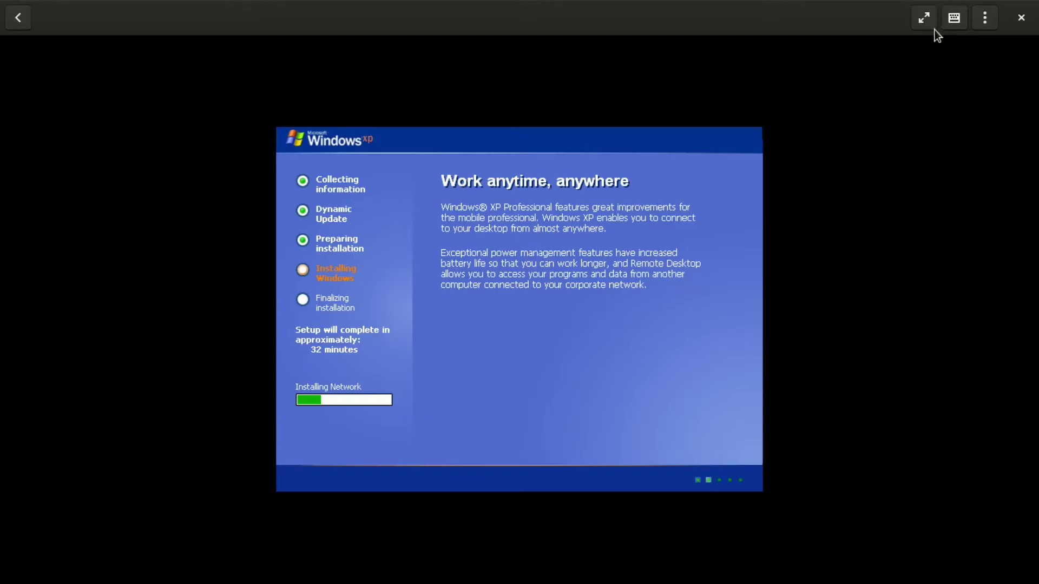
Return to windowed view and join the SYNDOWS workgroup rather than a domain.
click(921, 18)
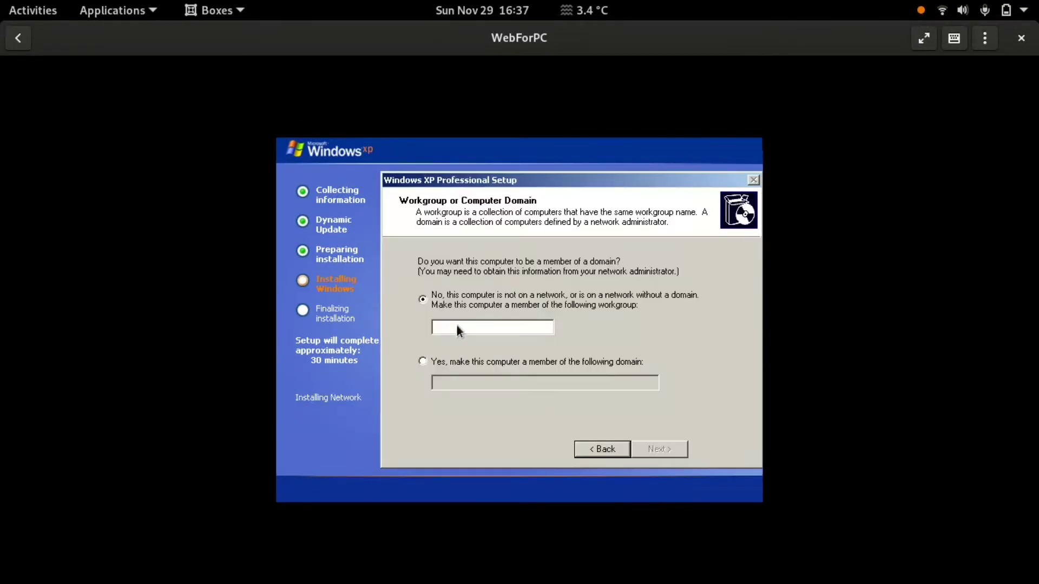
click(444, 322)
click(423, 362)
text(SYNDOWS)
key(Return)
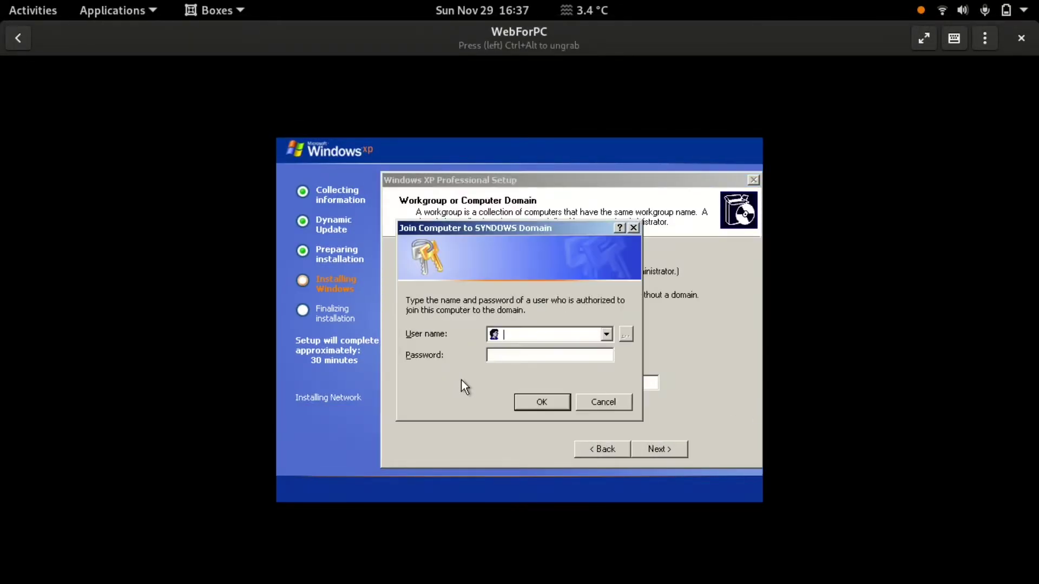
click(522, 403)
text(SYNDOWS)
click(659, 449)
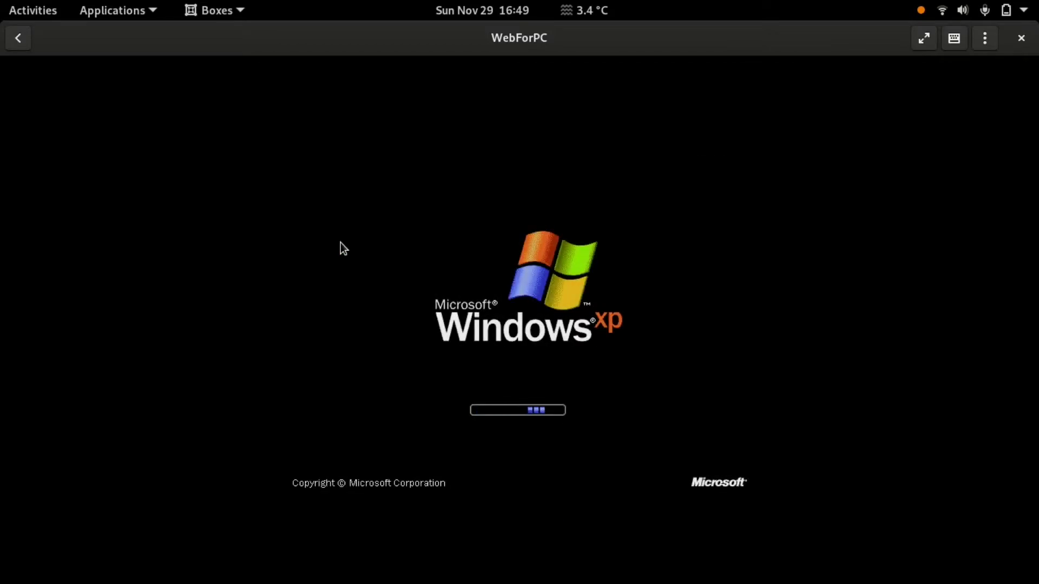
Accept Windows XP's automatic screen resolution adjustment and confirm it is readable.
click(553, 322)
click(520, 359)
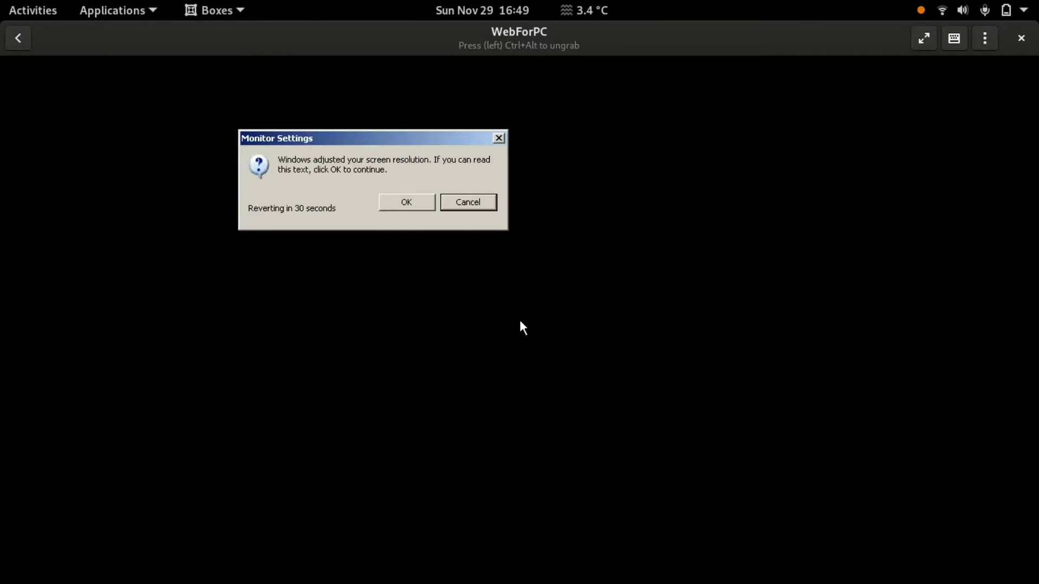
click(417, 201)
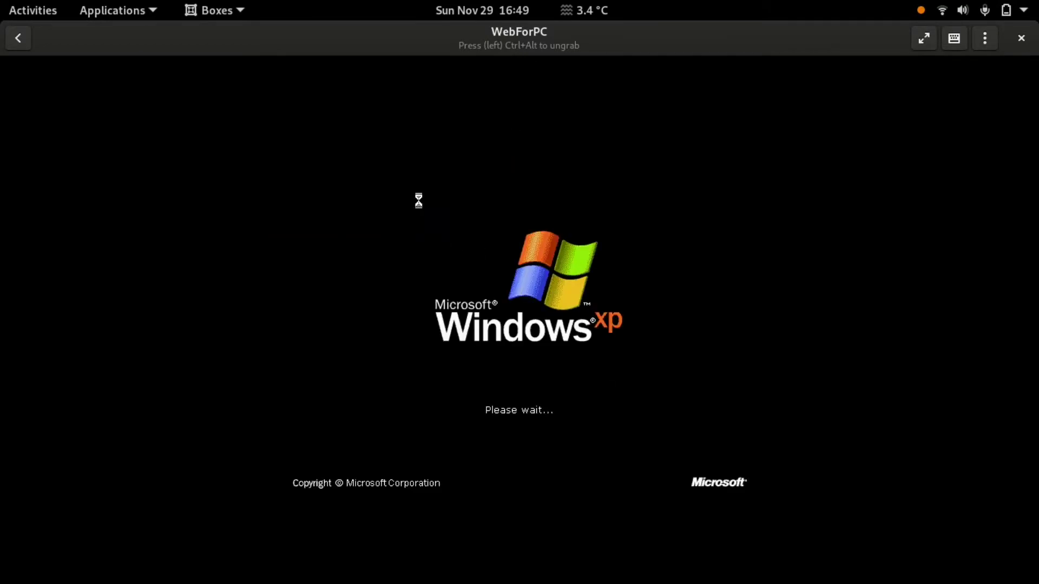
Release the guest's keyboard and mouse, then briefly open and close the GNOME system menu.
key(ctrl+alt)
click(1023, 10)
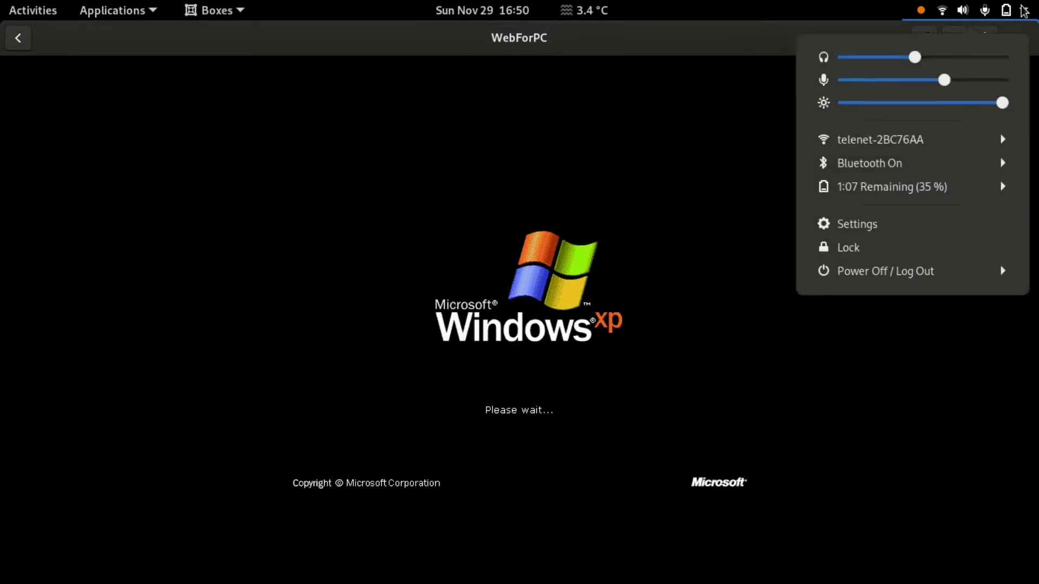
click(580, 251)
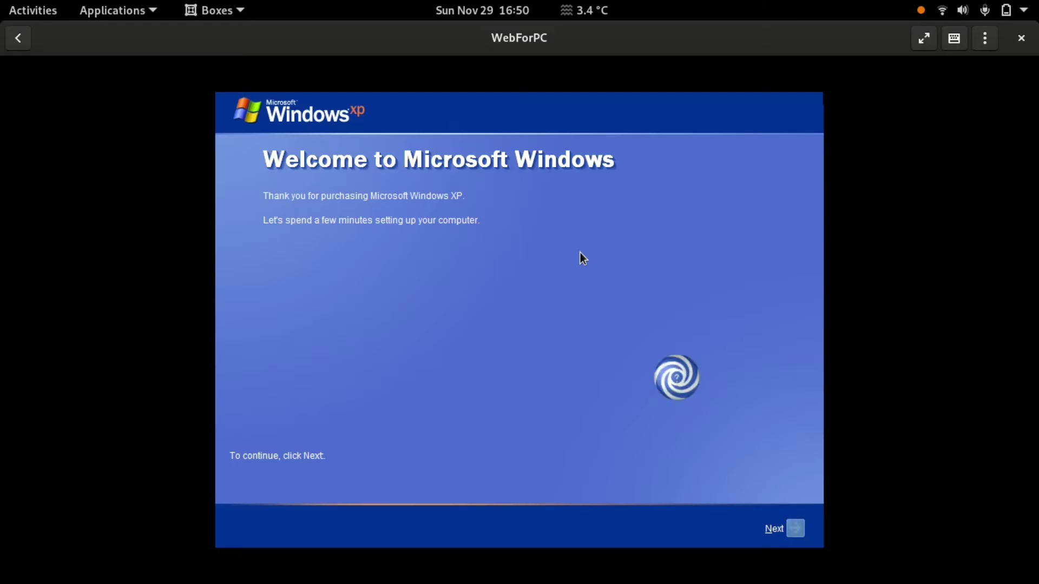
Pass the welcome and updates pages, pick a direct Internet connection, and enter user 'Syndows'.
key(Return)
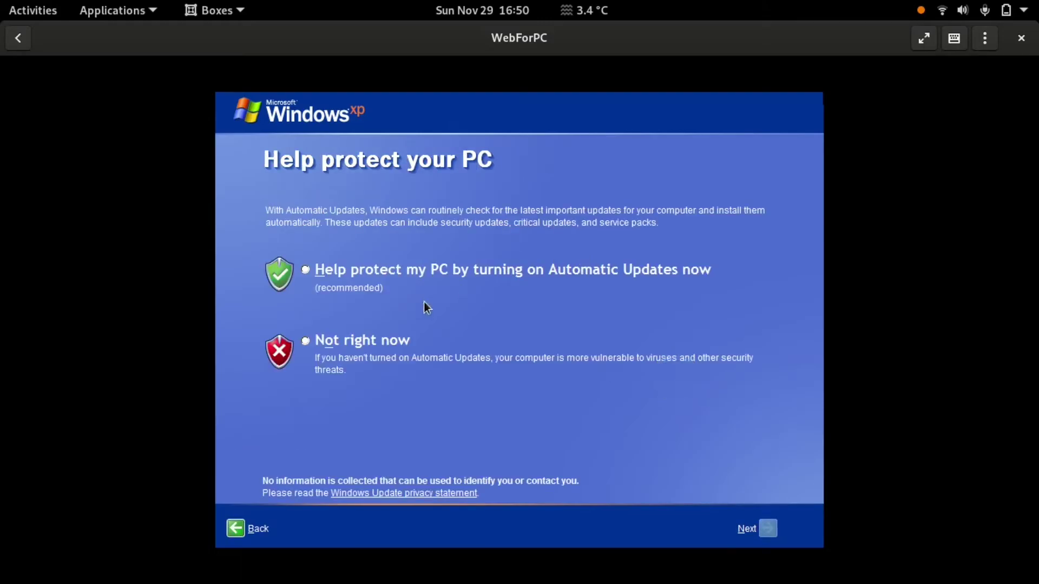
click(801, 155)
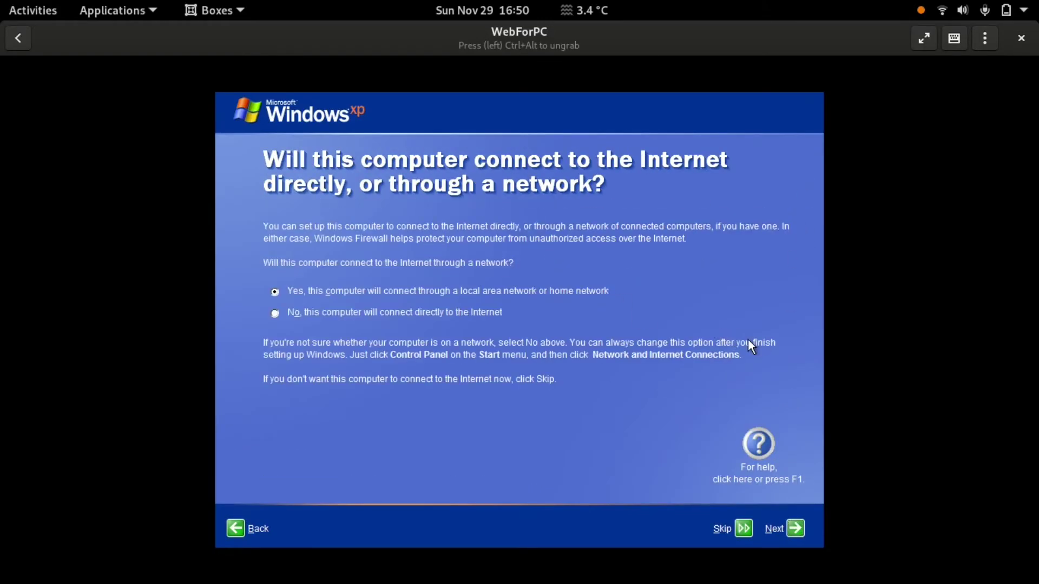
key(Down)
key(Return)
key(Return)
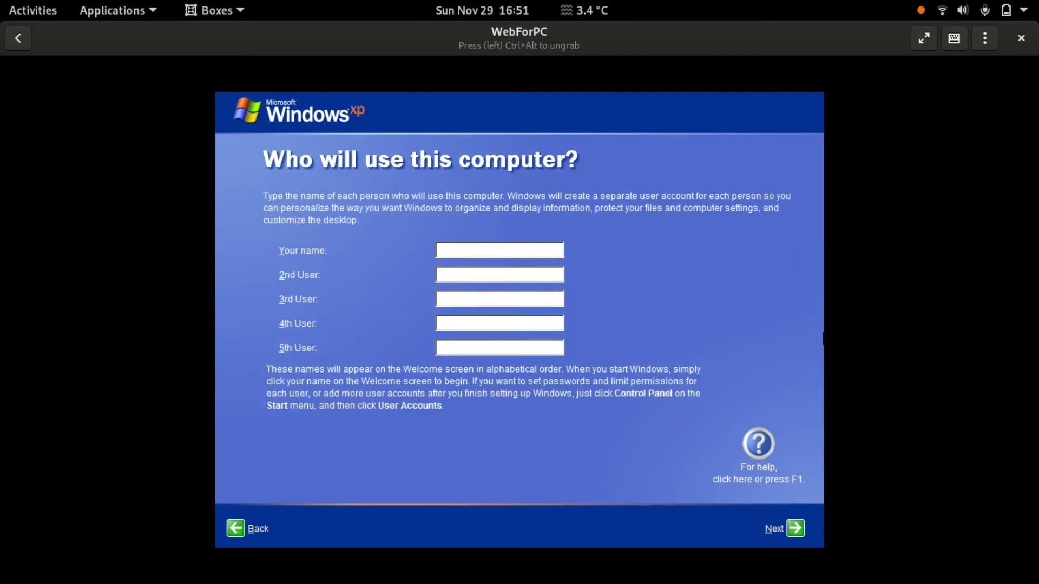
text(Syndows)
Finish XP's first-run setup and let it log in to the desktop.
click(788, 524)
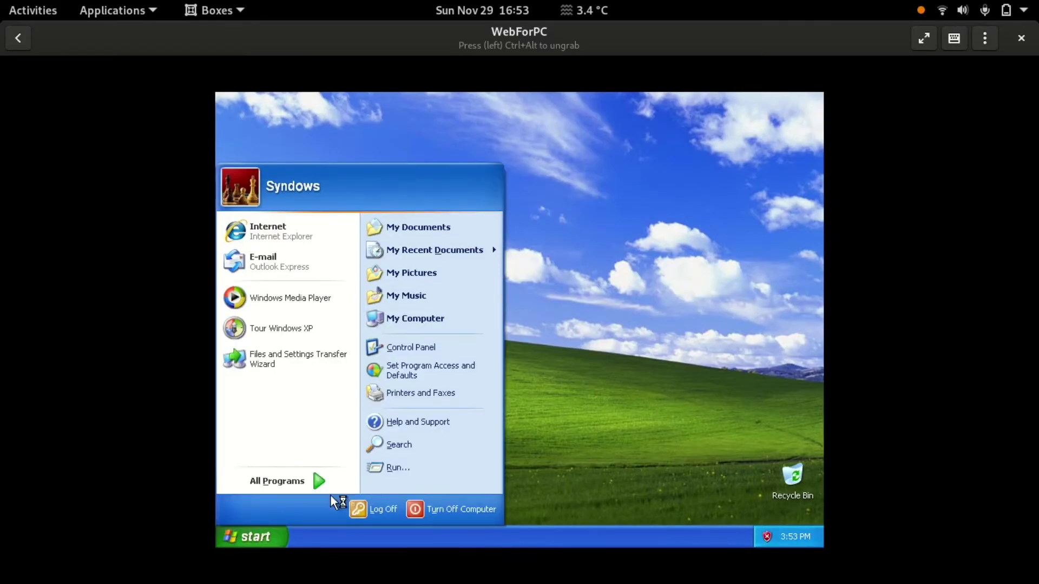
Set the XP screen resolution to 1600 by 900 in Display Properties and keep it.
right_click(503, 242)
click(540, 332)
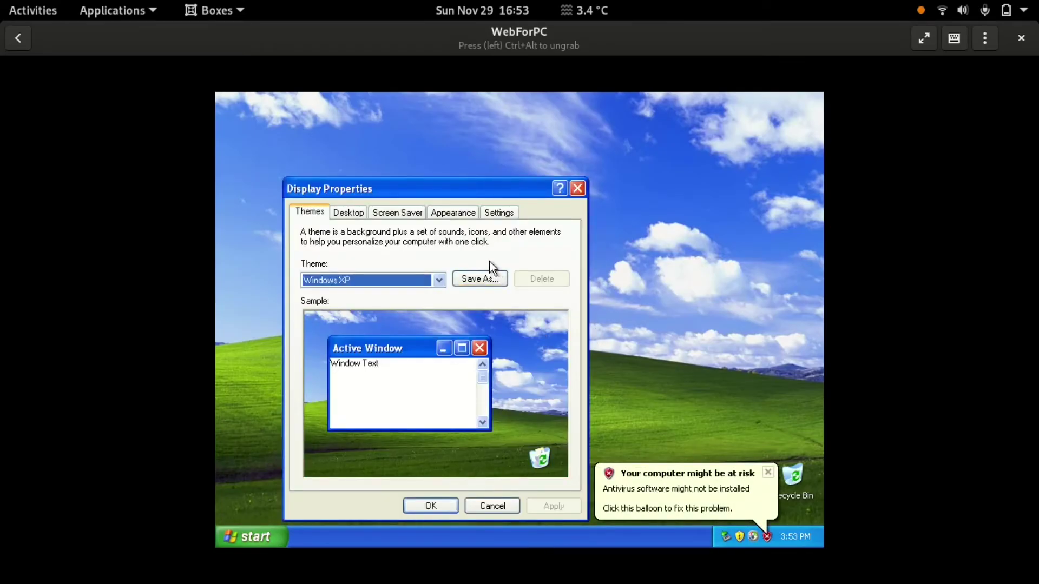
click(459, 216)
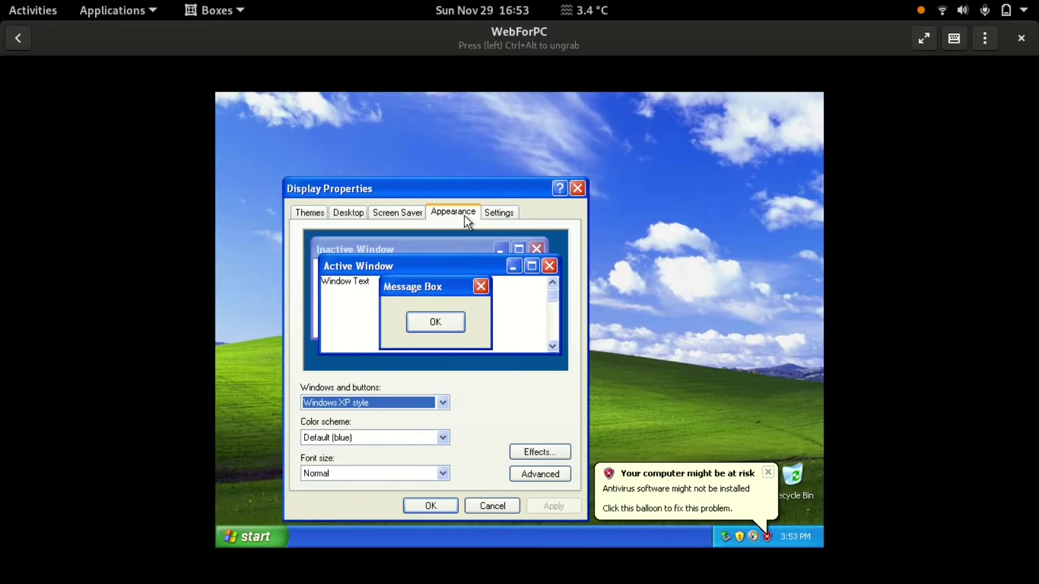
click(491, 221)
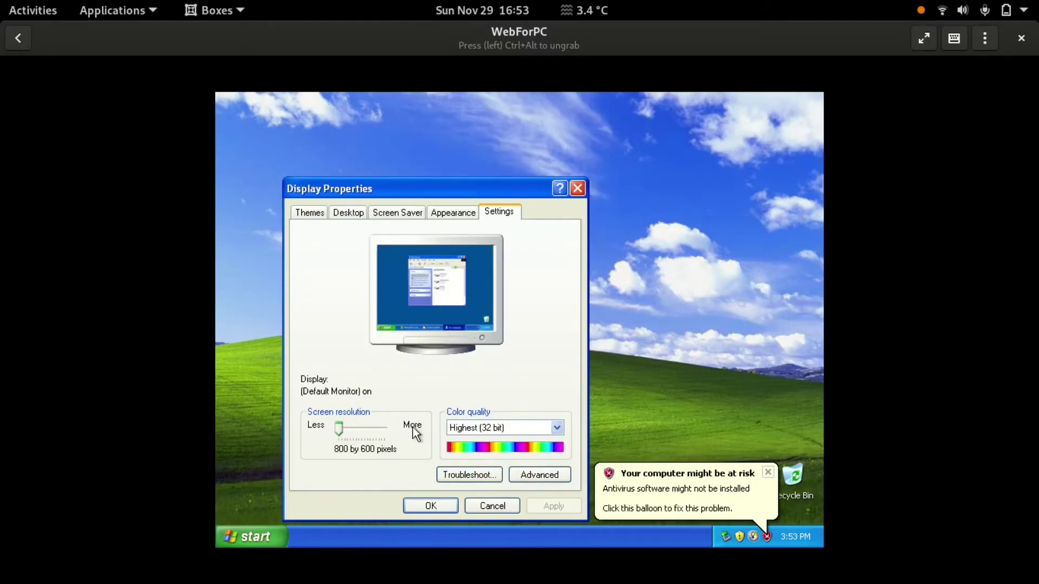
click(375, 424)
click(375, 424)
click(374, 424)
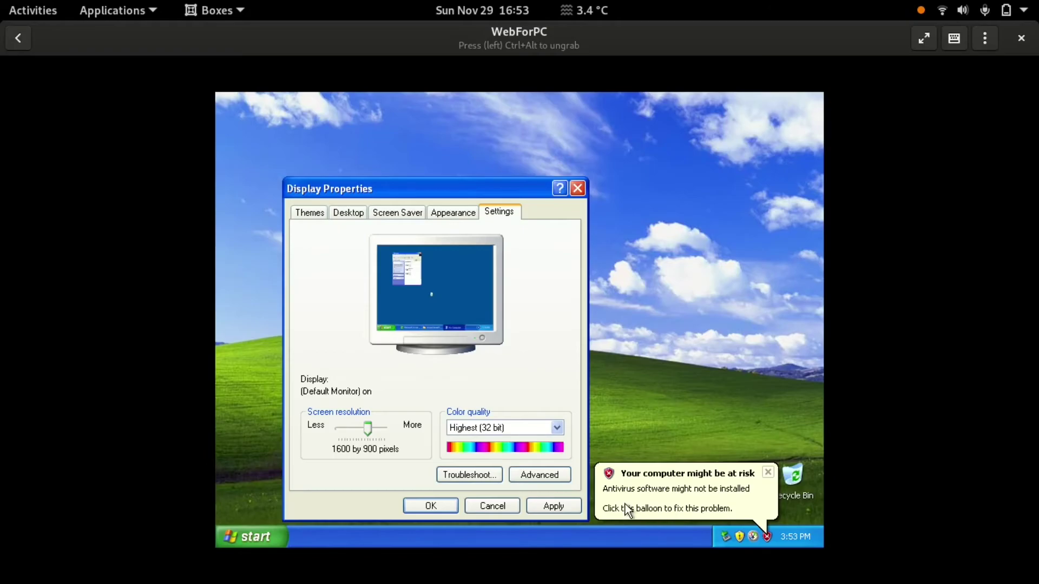
click(563, 506)
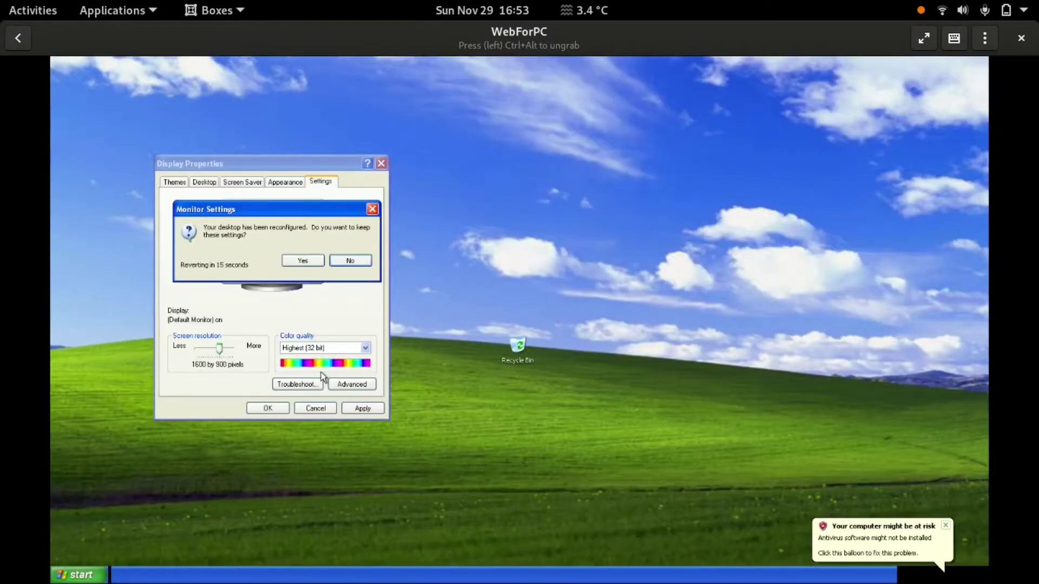
click(319, 265)
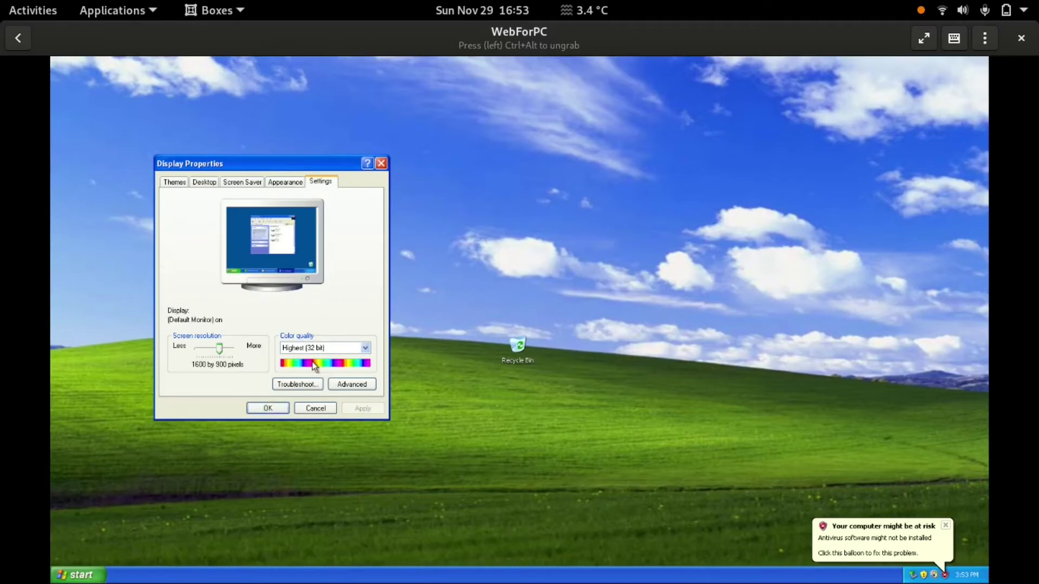
Keep colour quality at Highest (32 bit) and close Display Properties.
click(313, 348)
click(312, 360)
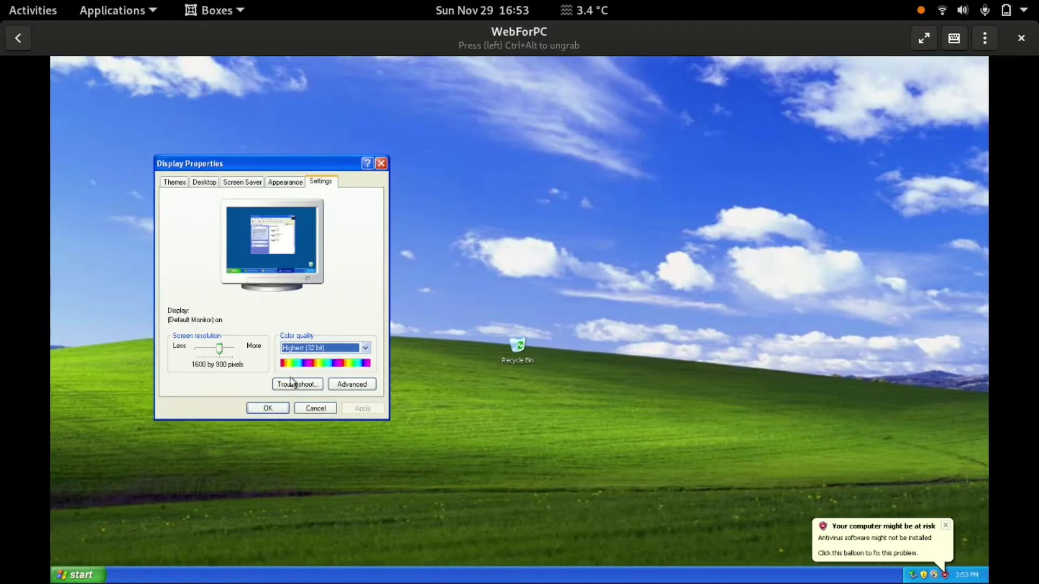
click(269, 409)
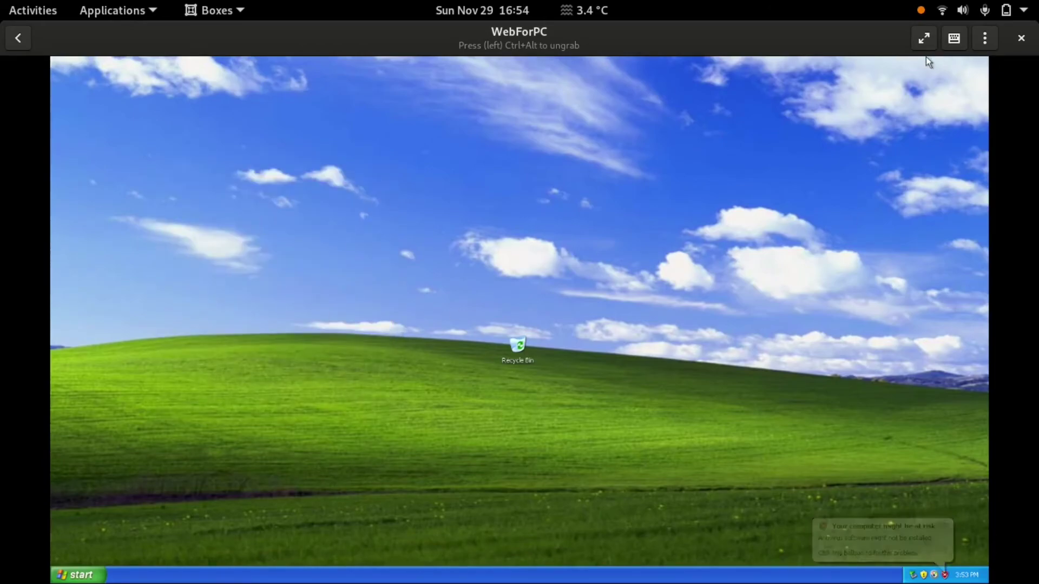
Make the VM fullscreen and launch Internet Explorer from the Start menu, dismissing its setup prompt.
click(924, 38)
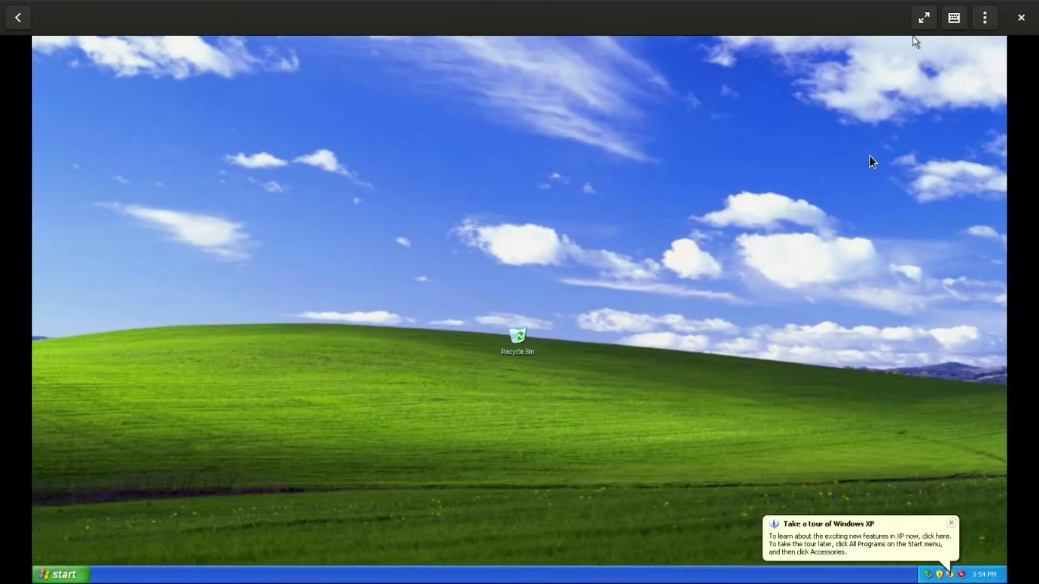
click(61, 575)
click(103, 324)
click(493, 403)
Load google.com and search it for 'youtube'.
click(345, 87)
text(google.co,)
key(Return)
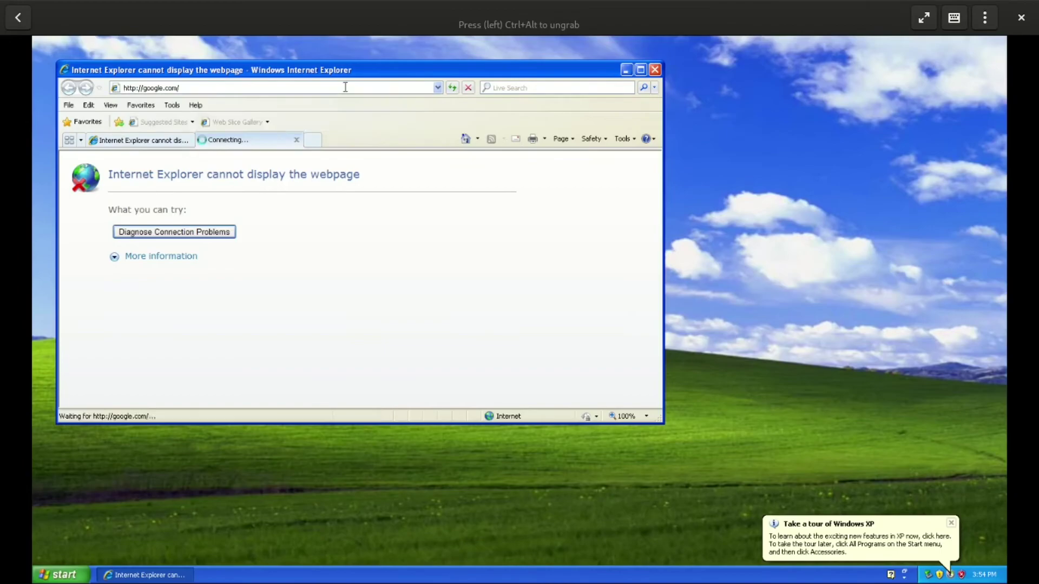
text(youtube)
key(Return)
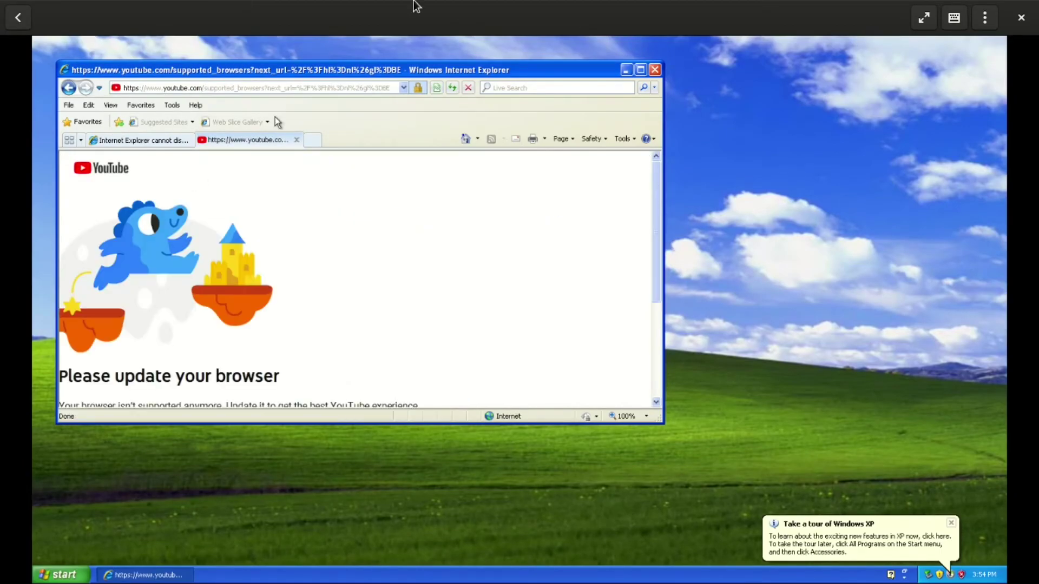
Try opera.com in the address bar, then search 'opera' in the Live Search box.
click(379, 87)
text(opera.com)
key(Return)
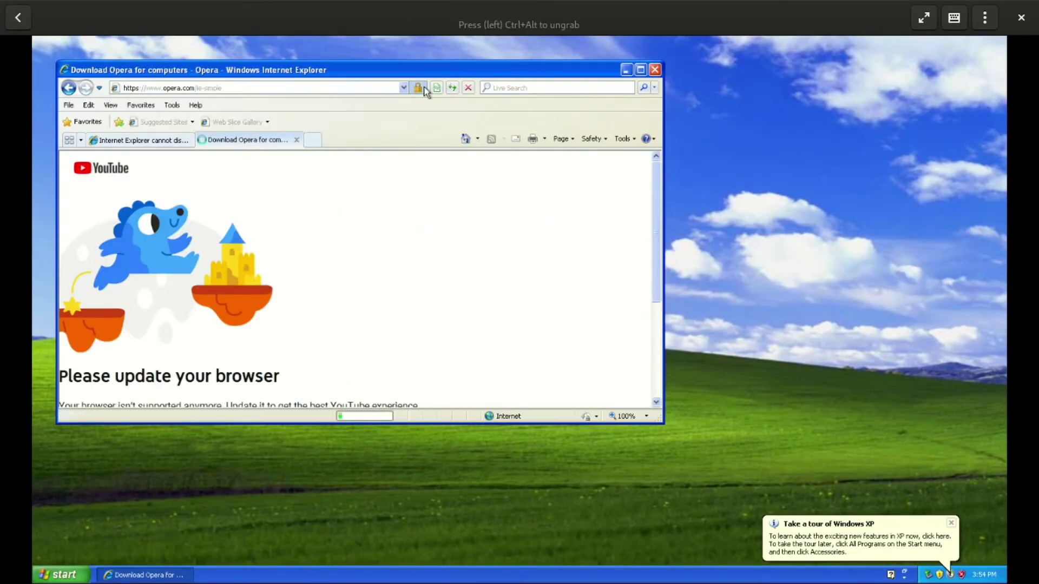
click(501, 88)
text(opera)
key(Return)
key(Return)
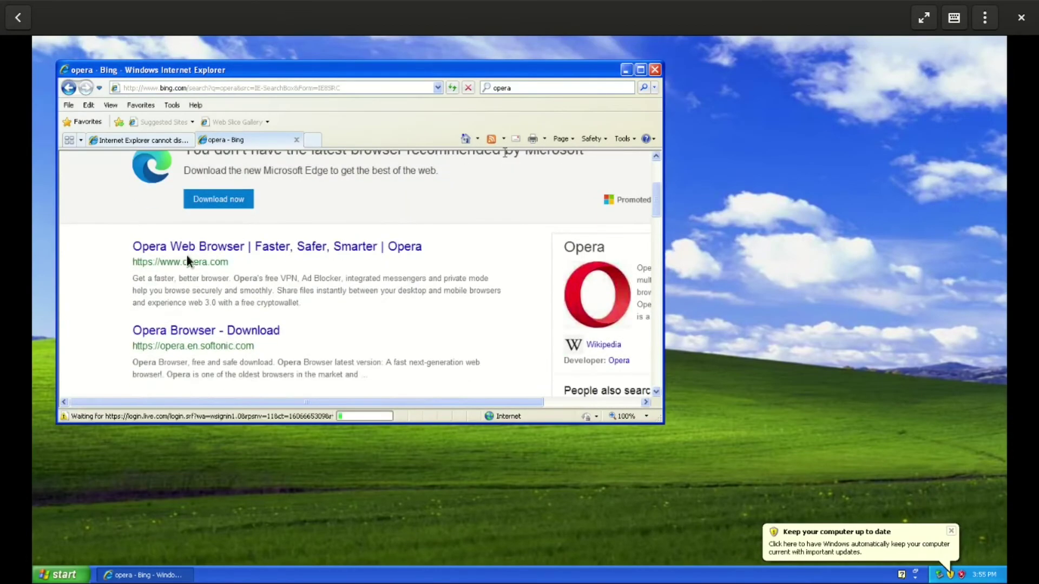
Open the Opera Web Browser result and save the Opera installer download to My Documents.
click(186, 244)
scroll(376, 247, down, 3)
click(376, 216)
double_click(464, 70)
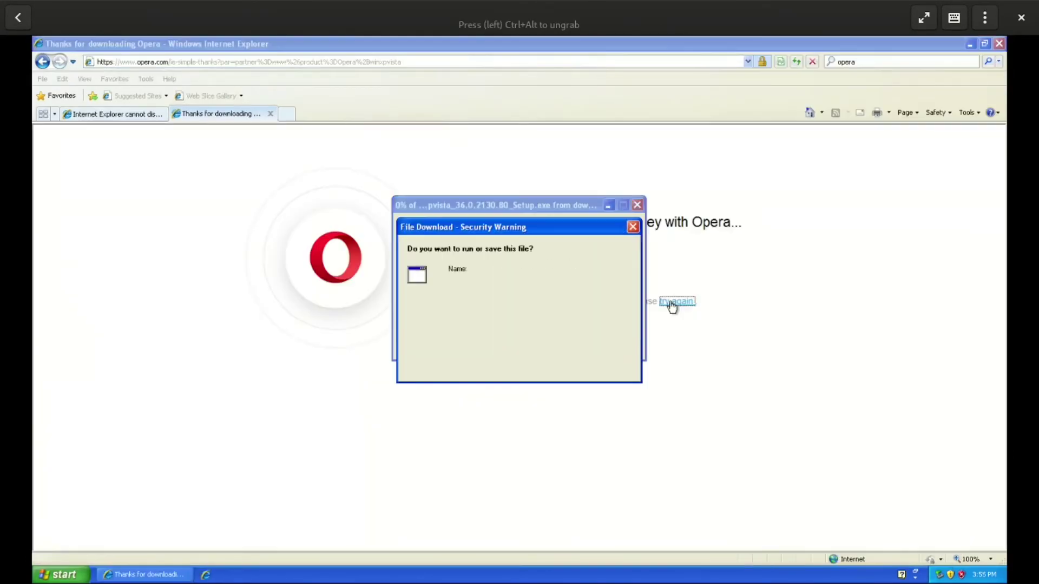
click(552, 316)
click(706, 437)
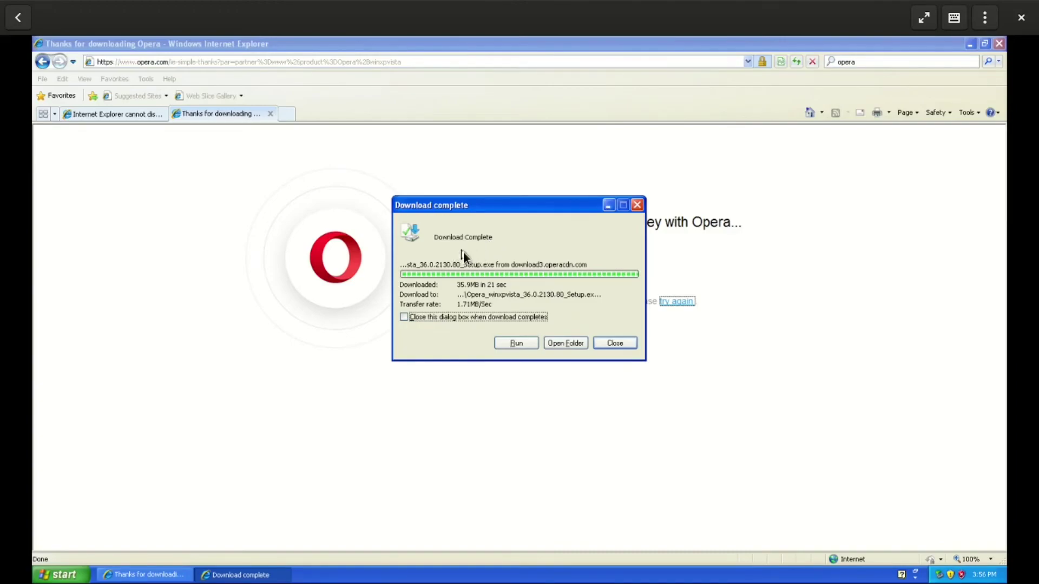
Open the download folder, run the Opera setup file, and choose Accept and install.
key(alt+Tab)
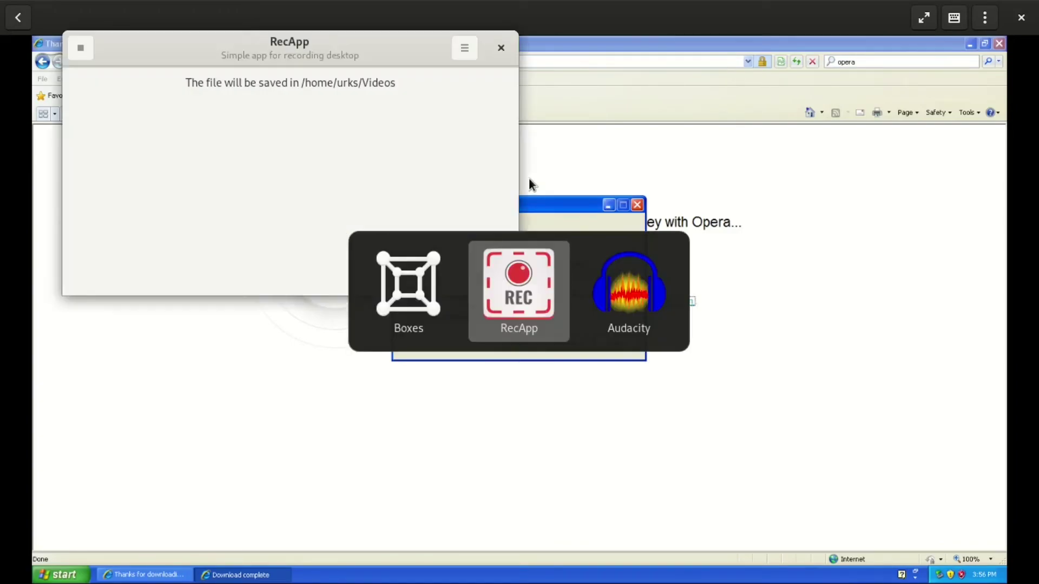
key(alt+Tab)
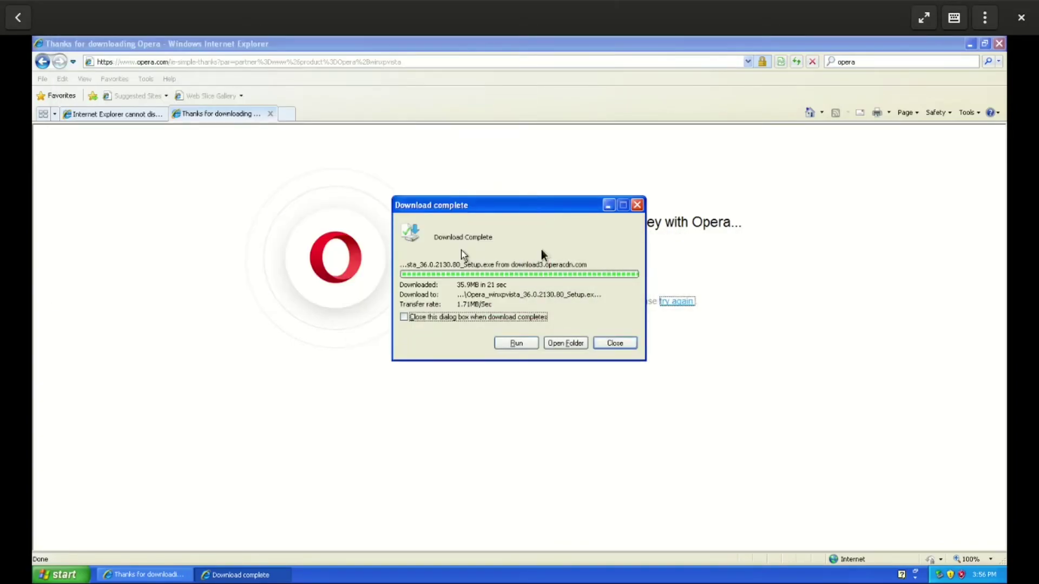
click(560, 304)
click(569, 346)
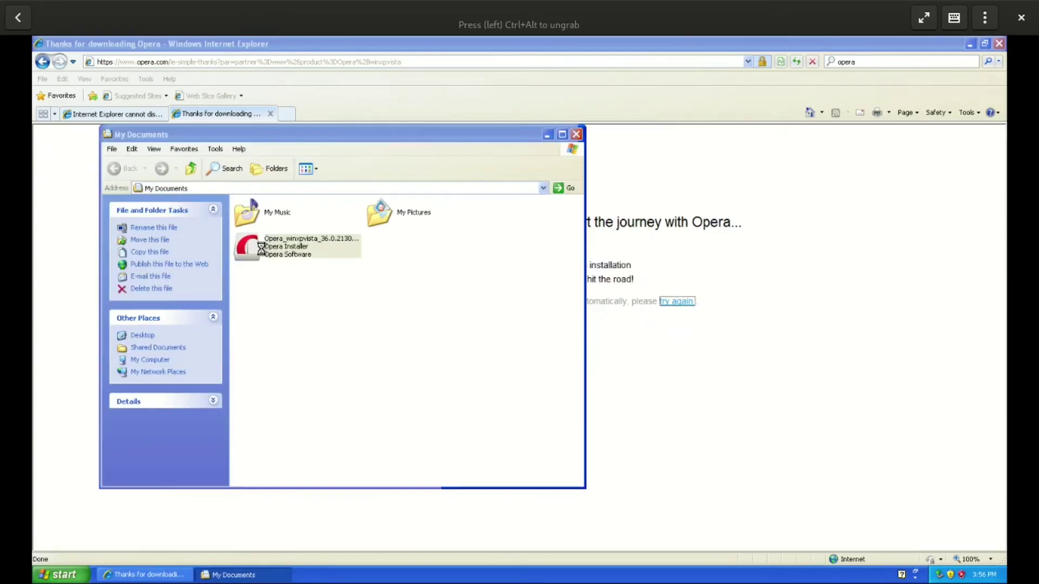
key(Return)
click(589, 420)
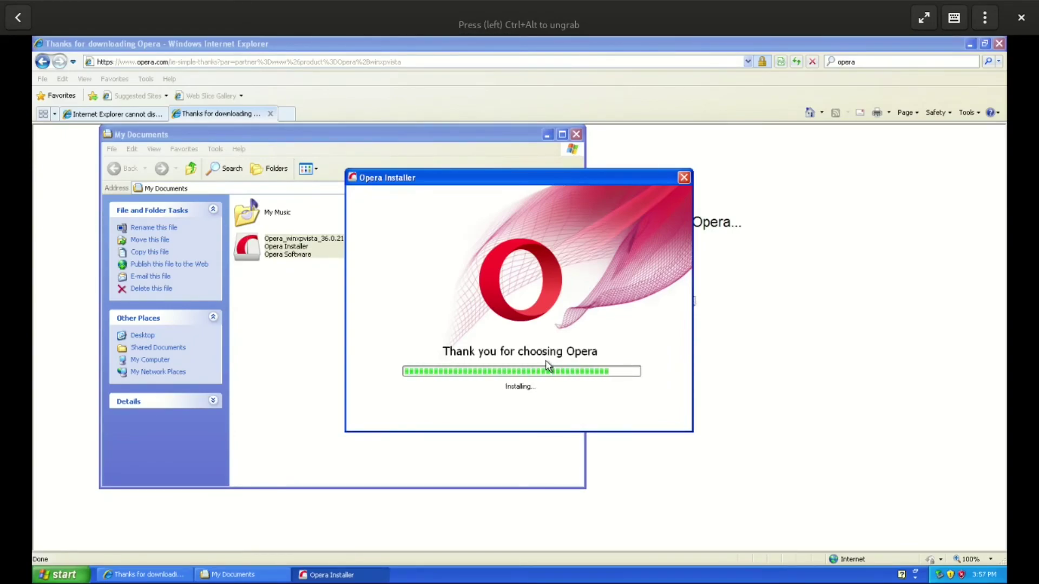
Minimize My Documents and load youtube.com in Opera.
click(549, 133)
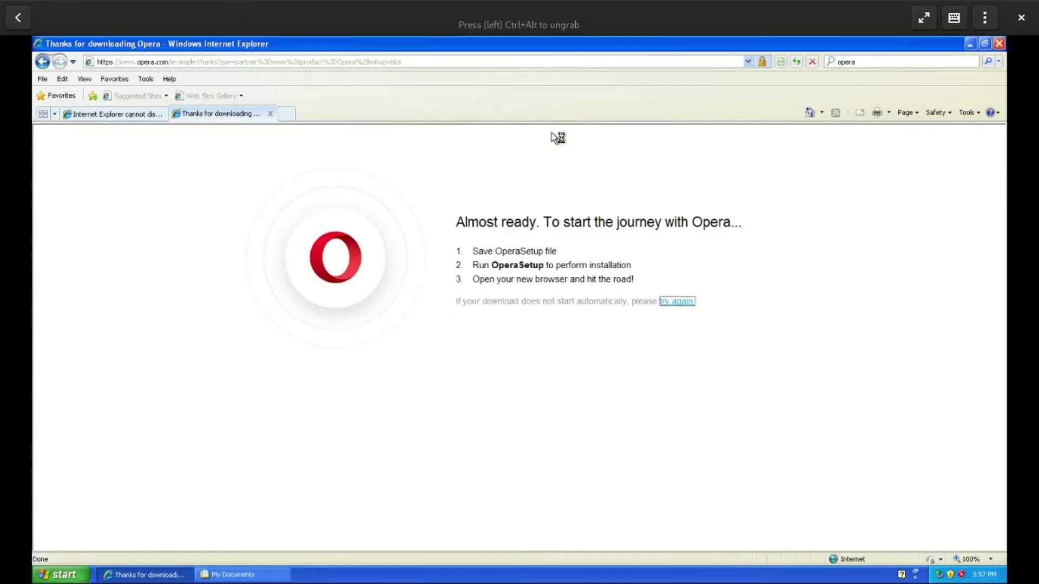
click(512, 60)
text(youtube.com)
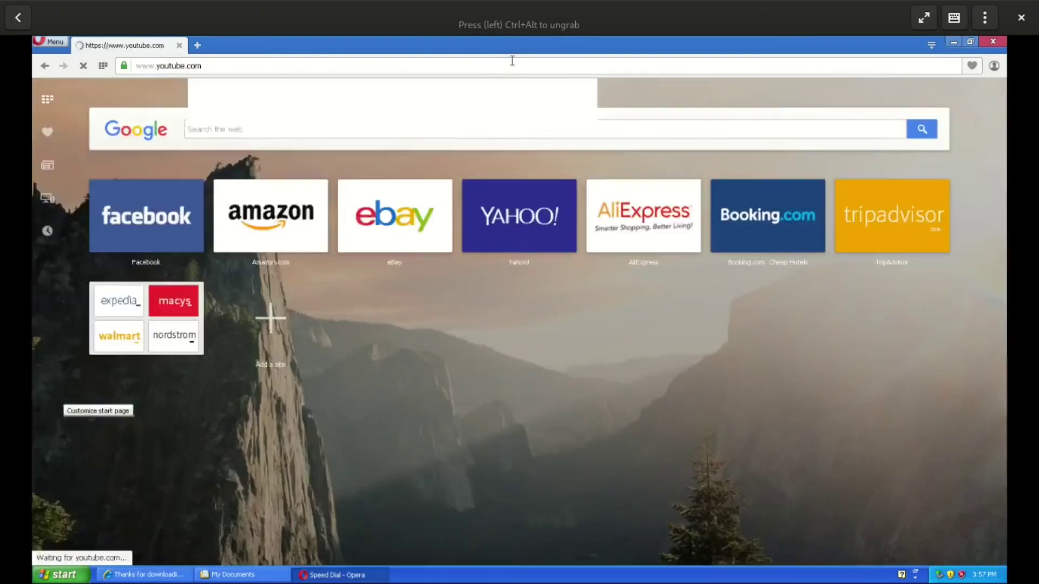
key(Return)
Search YouTube for 'syndows' and open the Syndows channel from the results.
click(362, 93)
text(syndows)
key(Return)
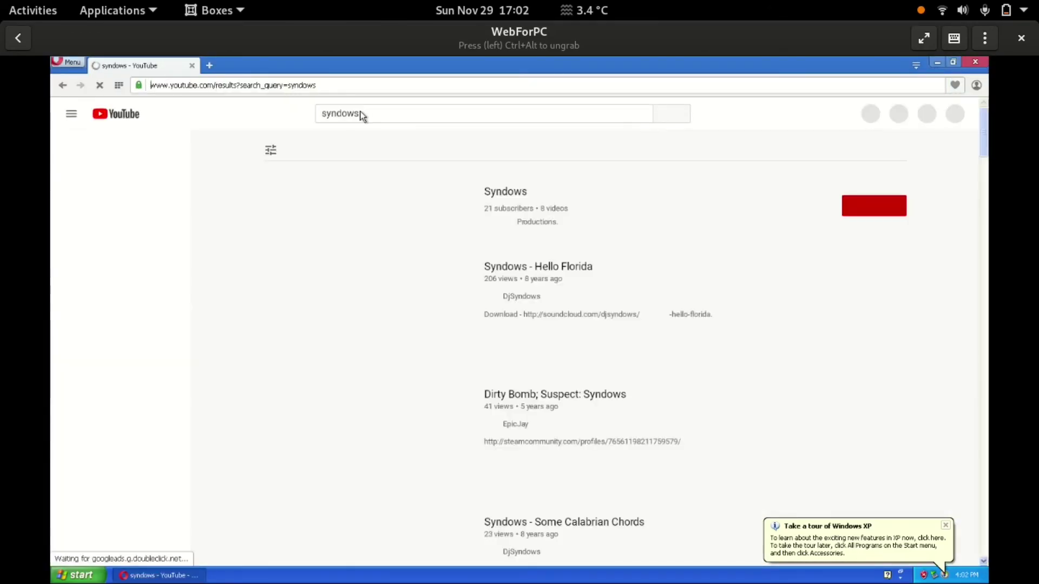
click(482, 189)
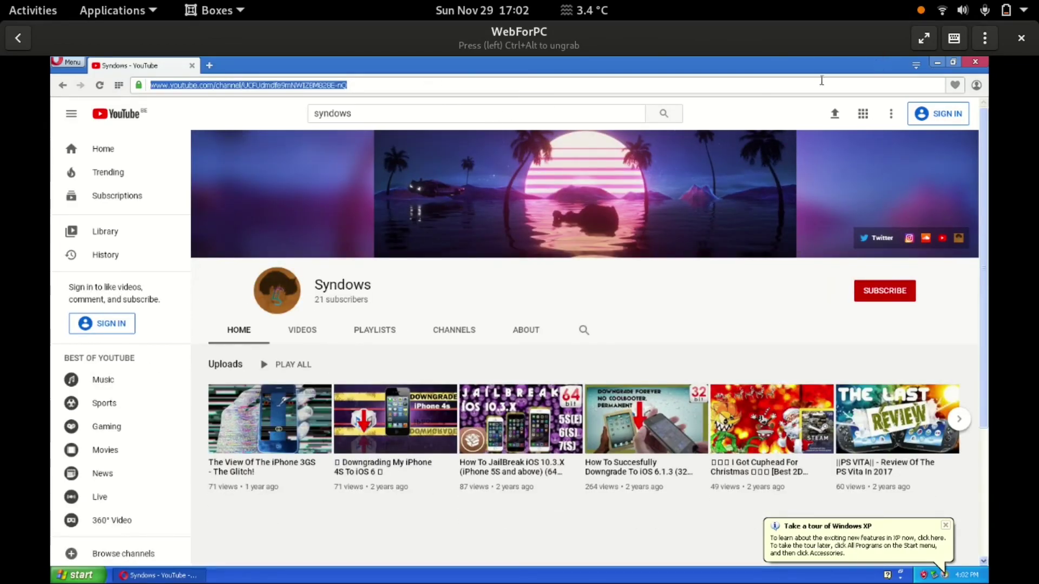